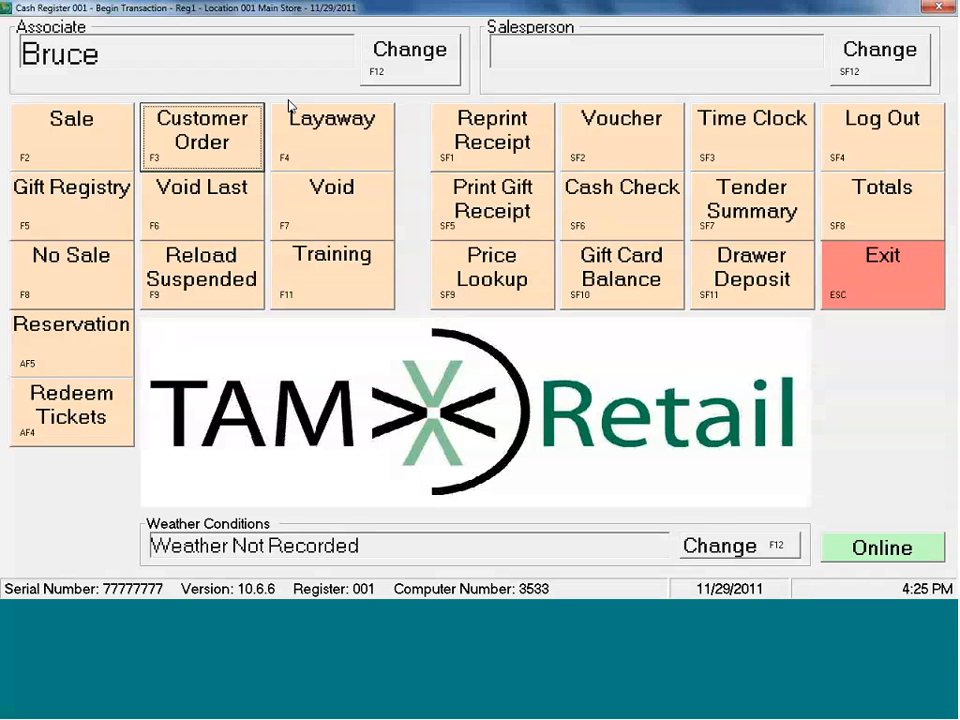
# Start a new customer order and accept the default order information.
pyautogui.click(199, 131)
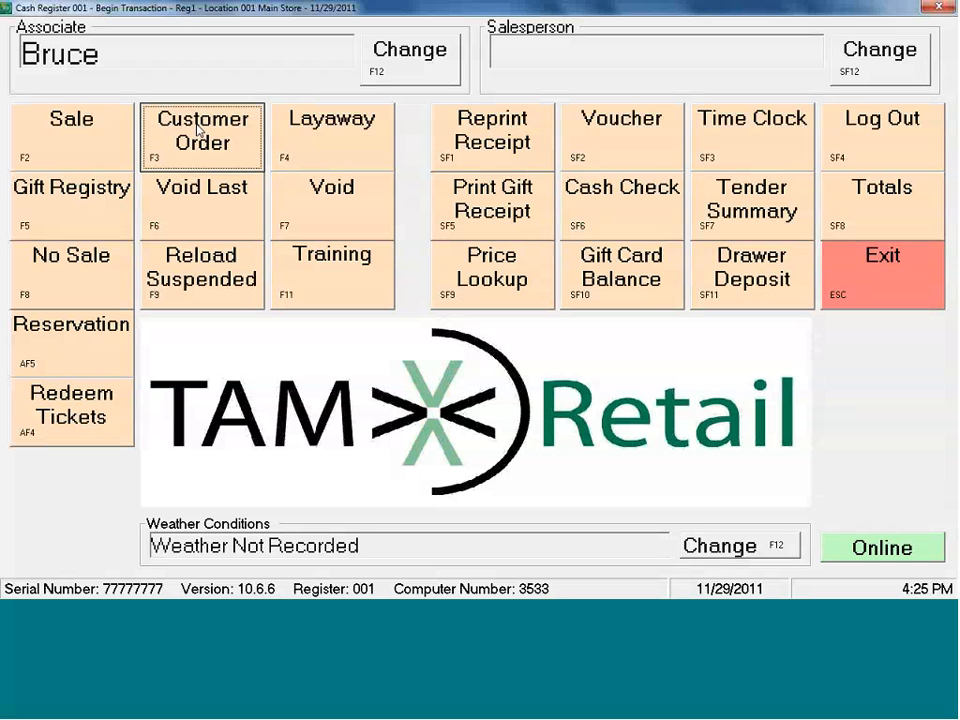
pyautogui.click(199, 131)
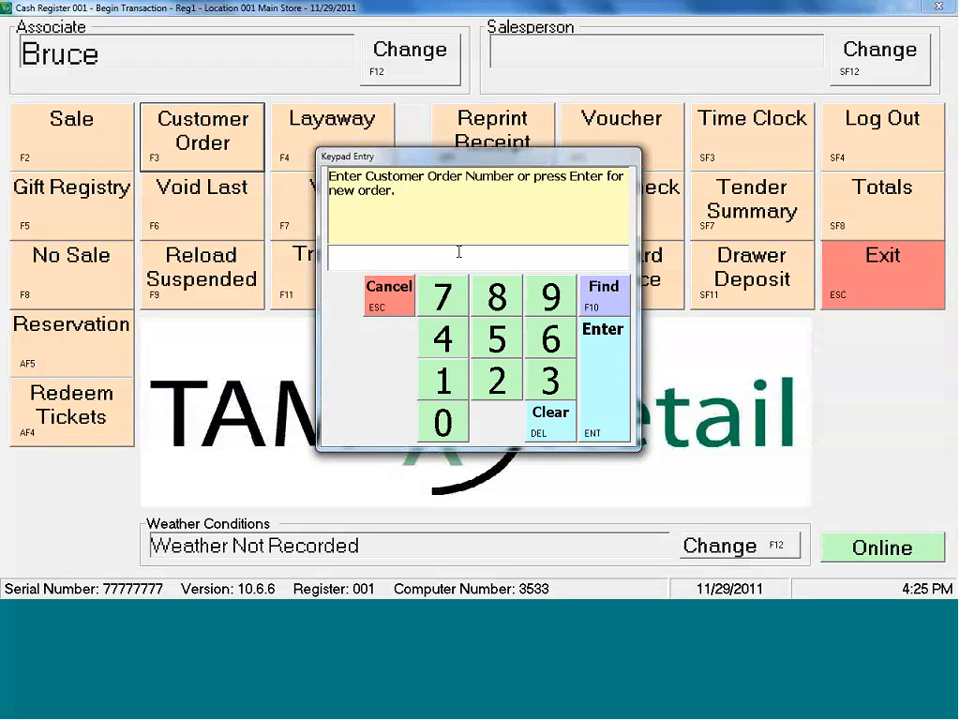
pyautogui.click(617, 390)
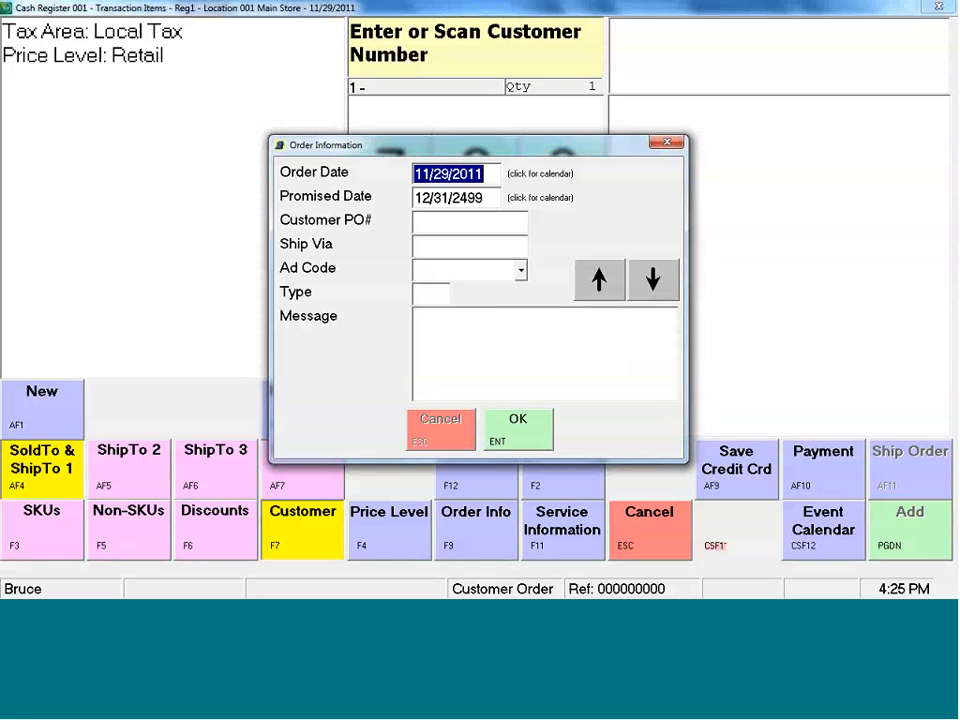
pyautogui.click(527, 440)
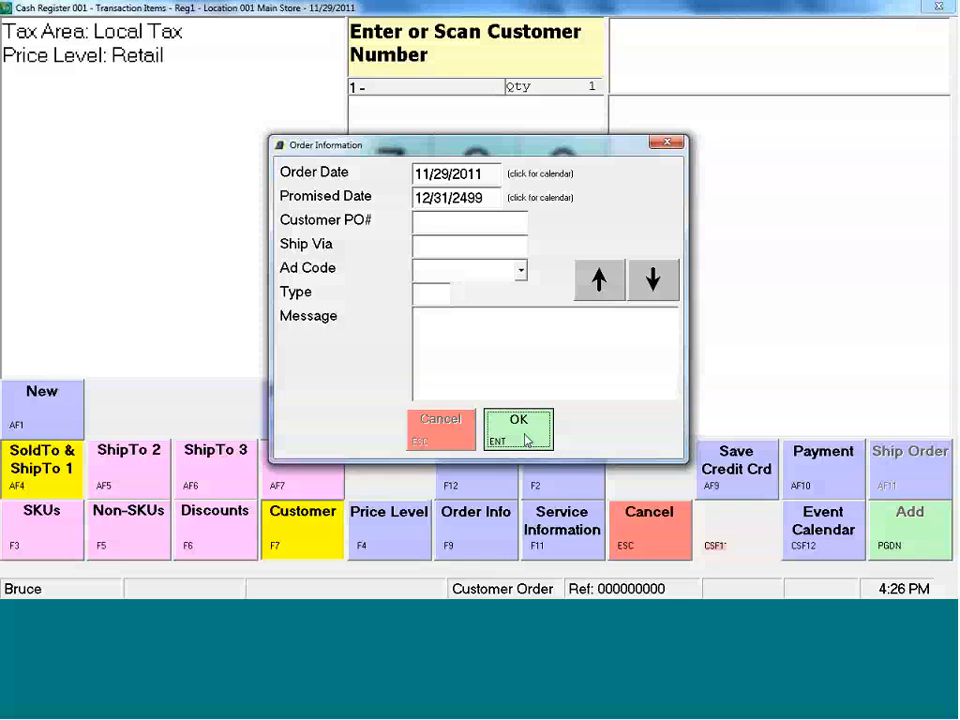
pyautogui.click(527, 440)
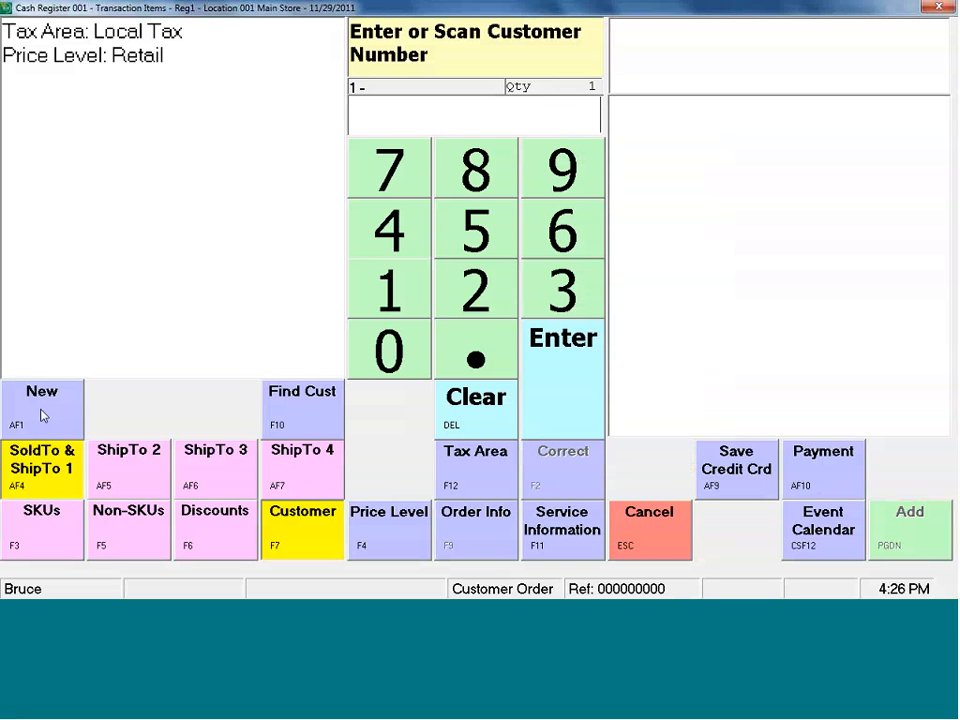
# Find the customer by last name, assign the first match to the order, and switch to SKU entry.
pyautogui.click(304, 411)
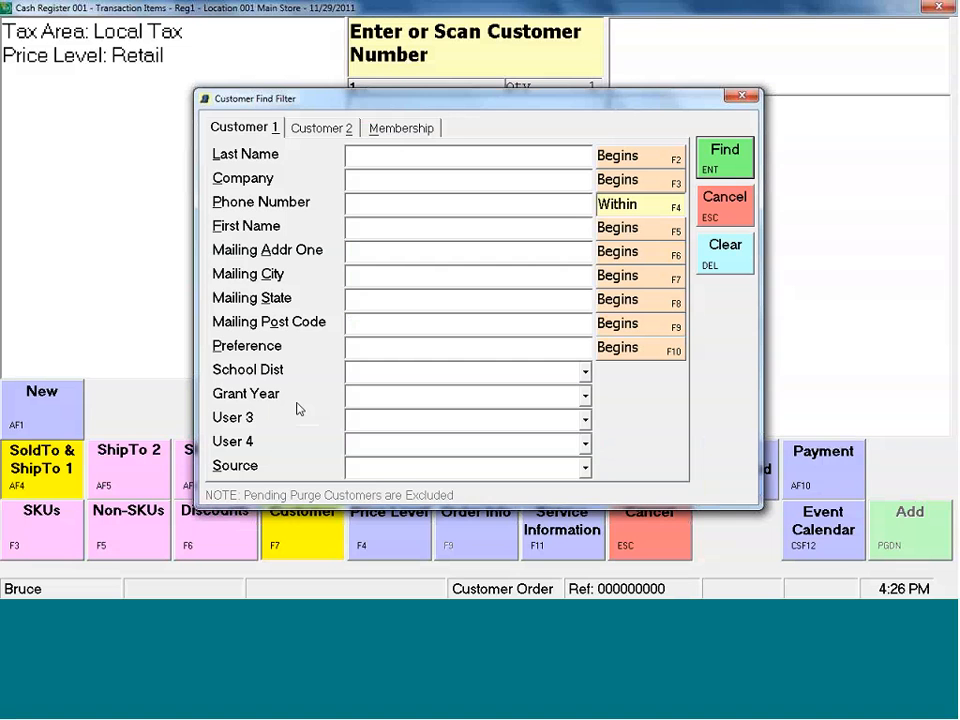
pyautogui.press('Escape')
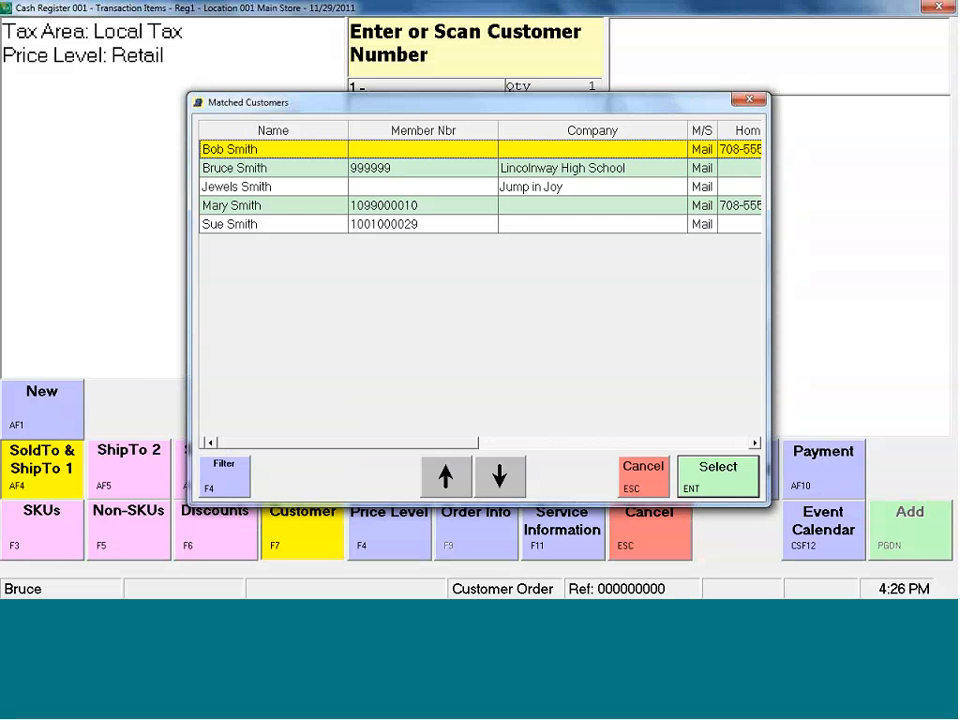
pyautogui.doubleClick(253, 150)
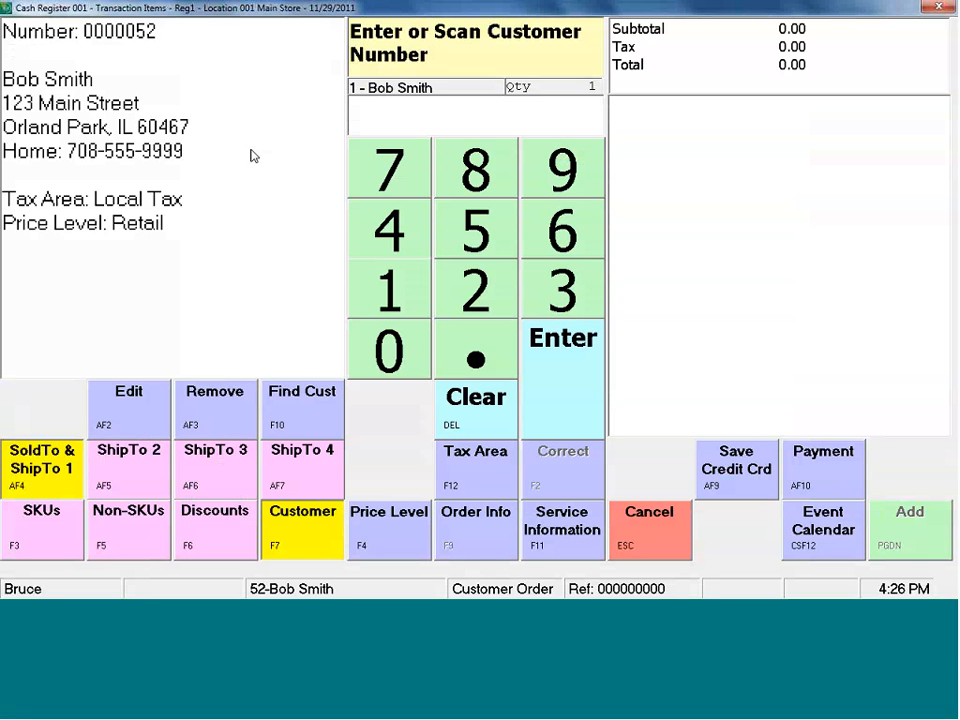
pyautogui.click(27, 532)
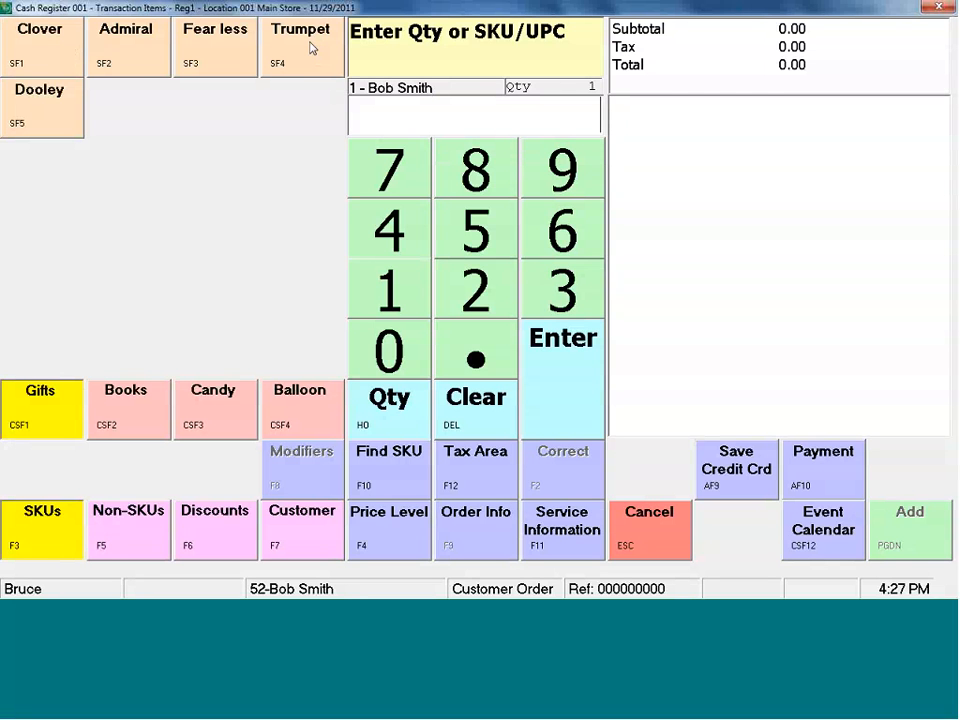
# Examine the SKU search filter, its vendor stock entry option and the unfiltered SKU search without choosing an item.
pyautogui.click(376, 471)
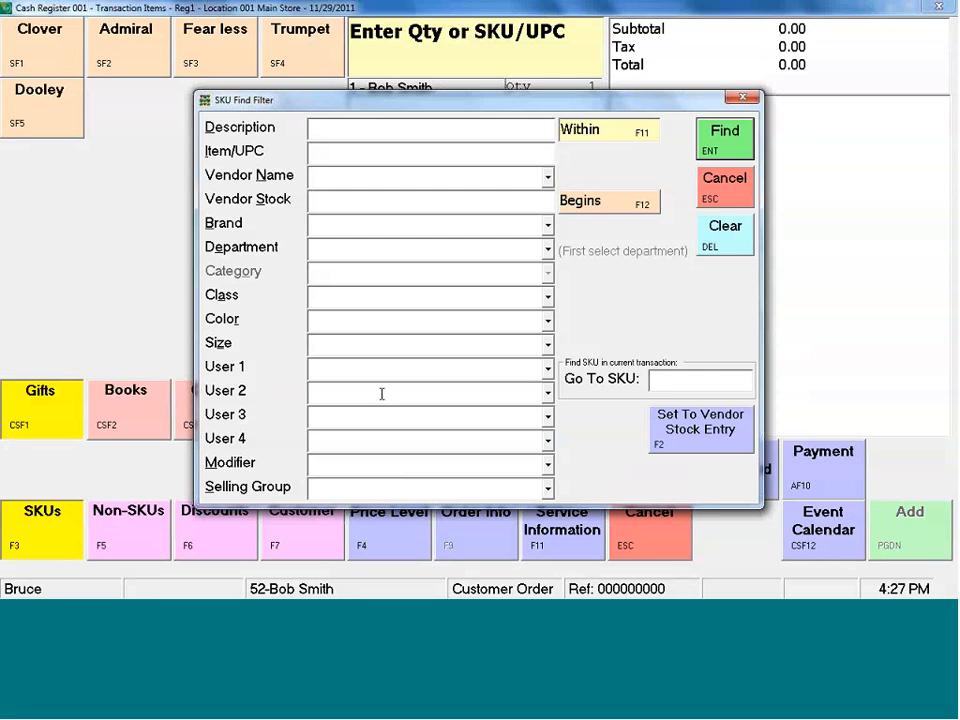
pyautogui.click(701, 431)
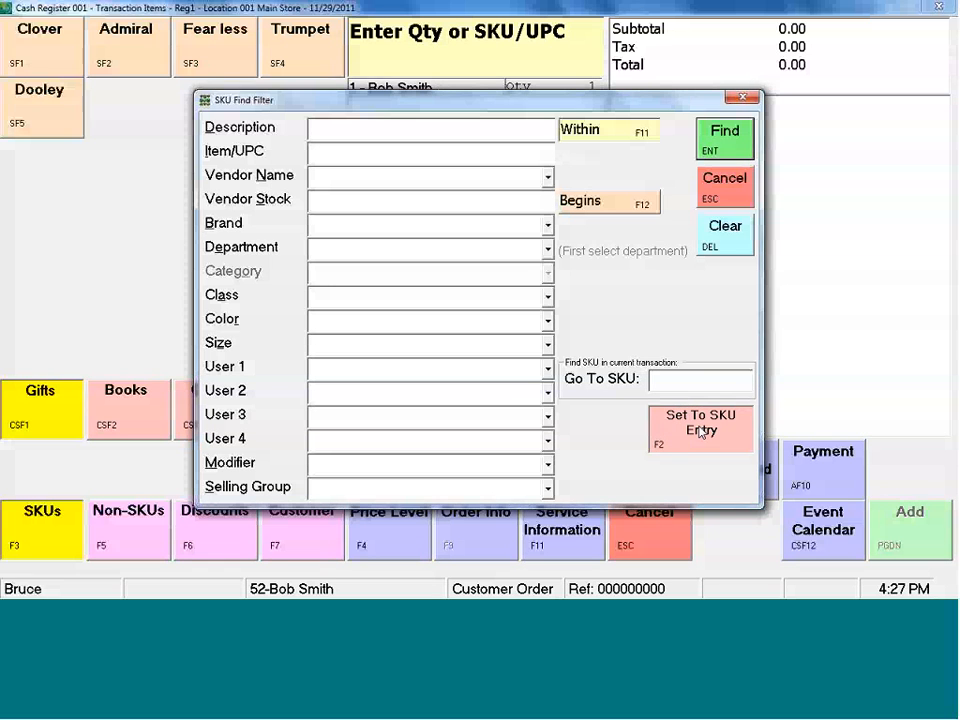
pyautogui.click(701, 431)
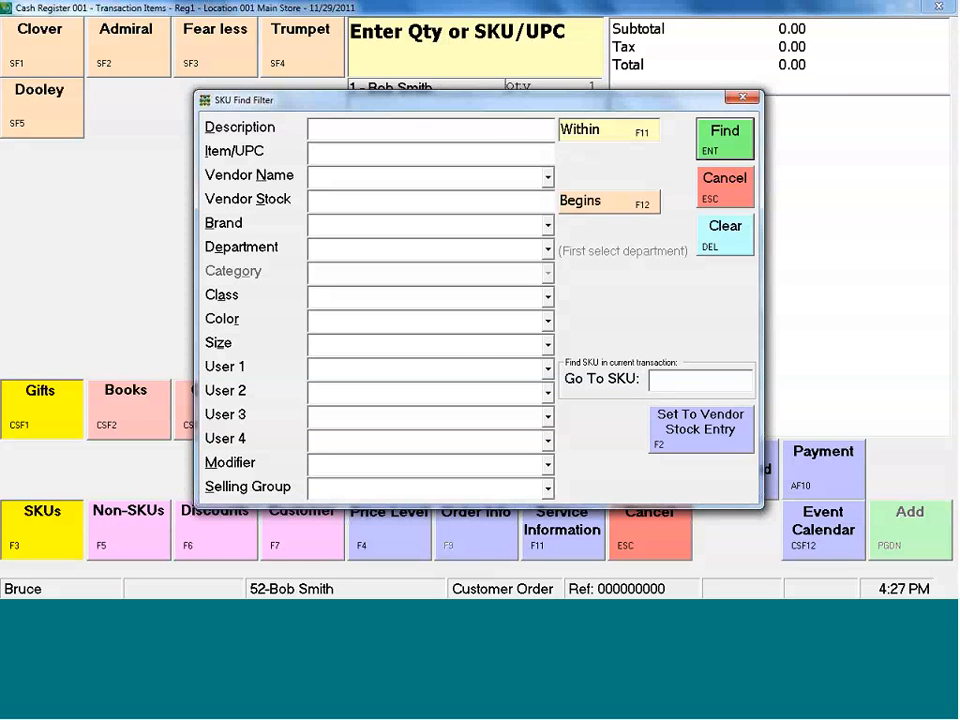
pyautogui.click(724, 139)
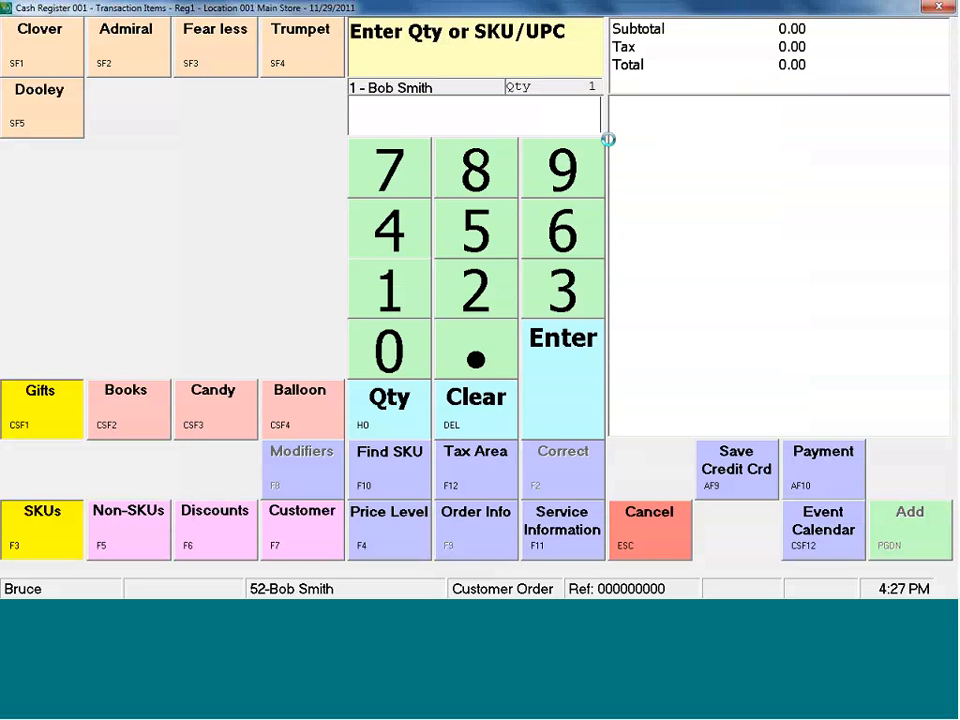
pyautogui.click(638, 470)
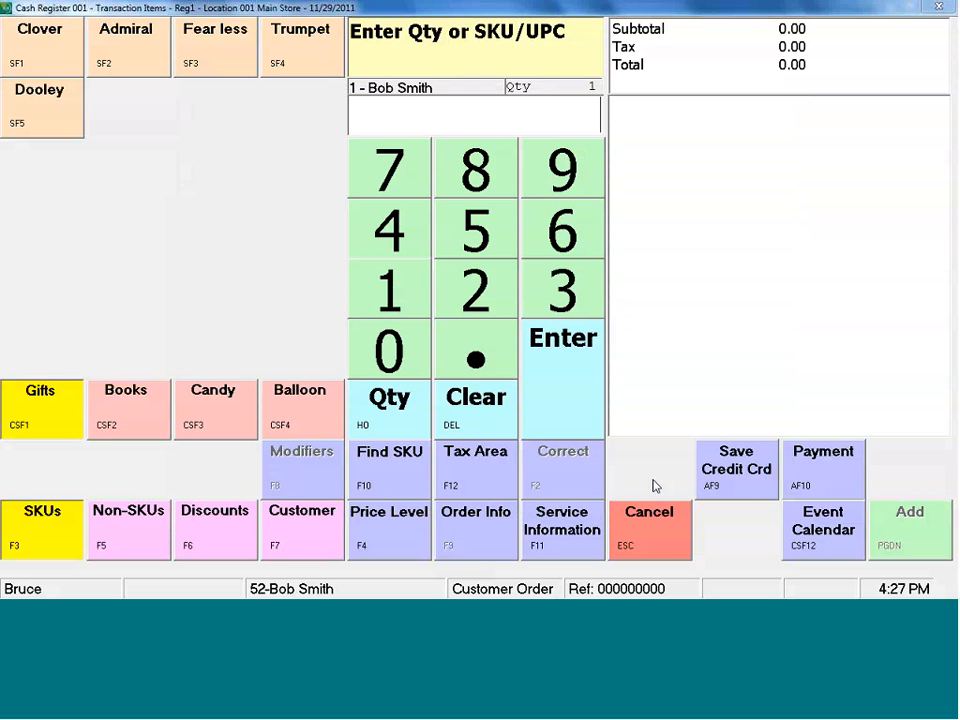
# Add one Clover, two Admiral, one Fearless and one Dooley to the customer order.
pyautogui.click(47, 40)
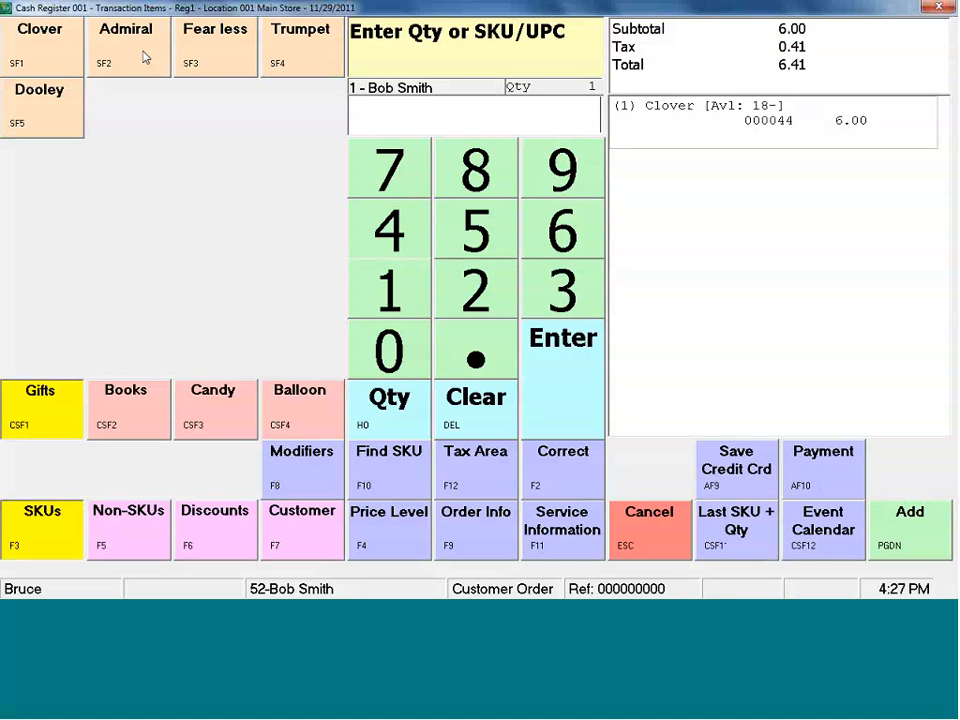
pyautogui.click(455, 292)
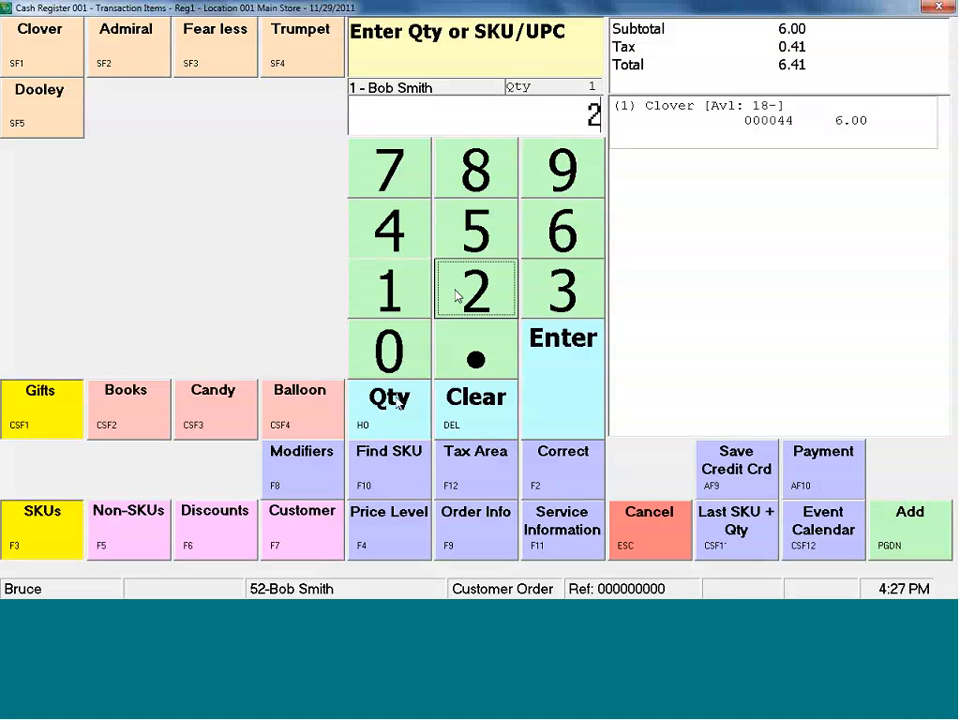
pyautogui.press('Home')
pyautogui.click(140, 73)
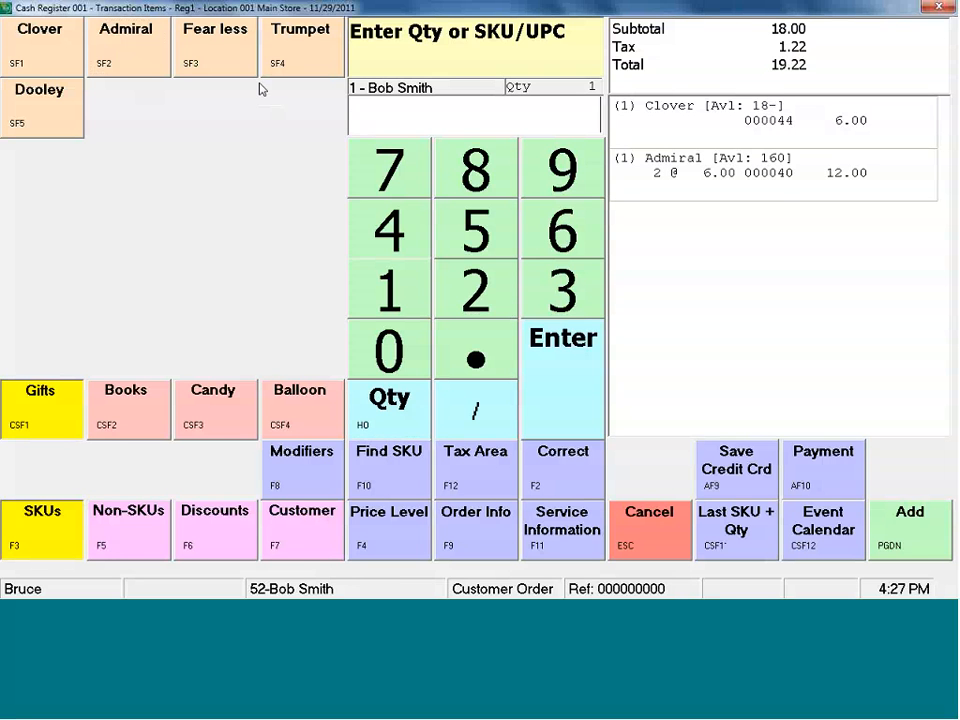
pyautogui.click(215, 45)
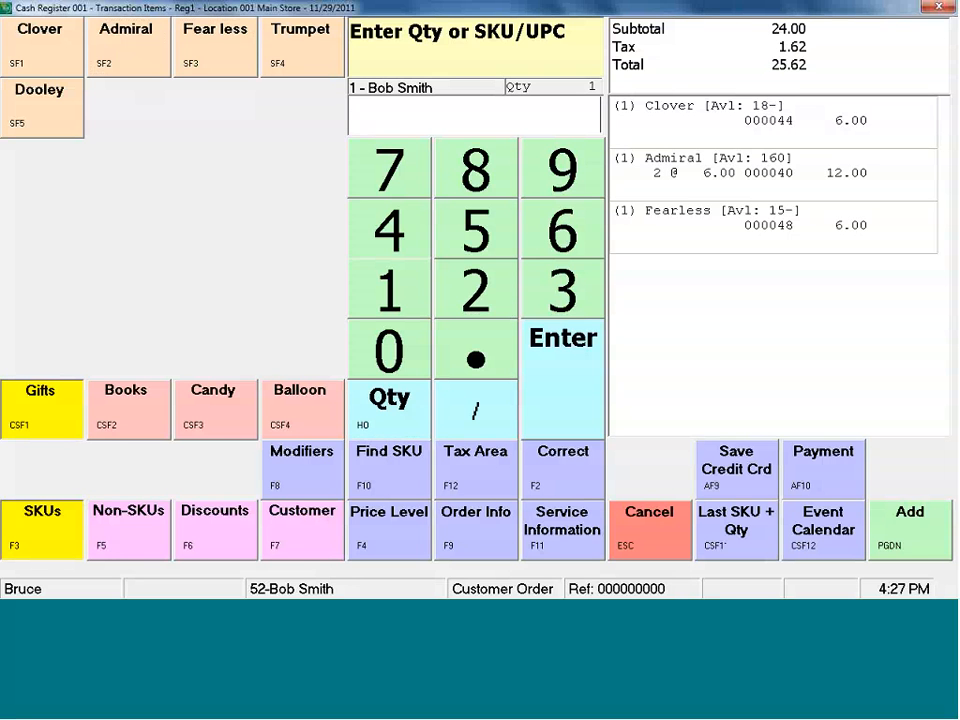
pyautogui.click(58, 111)
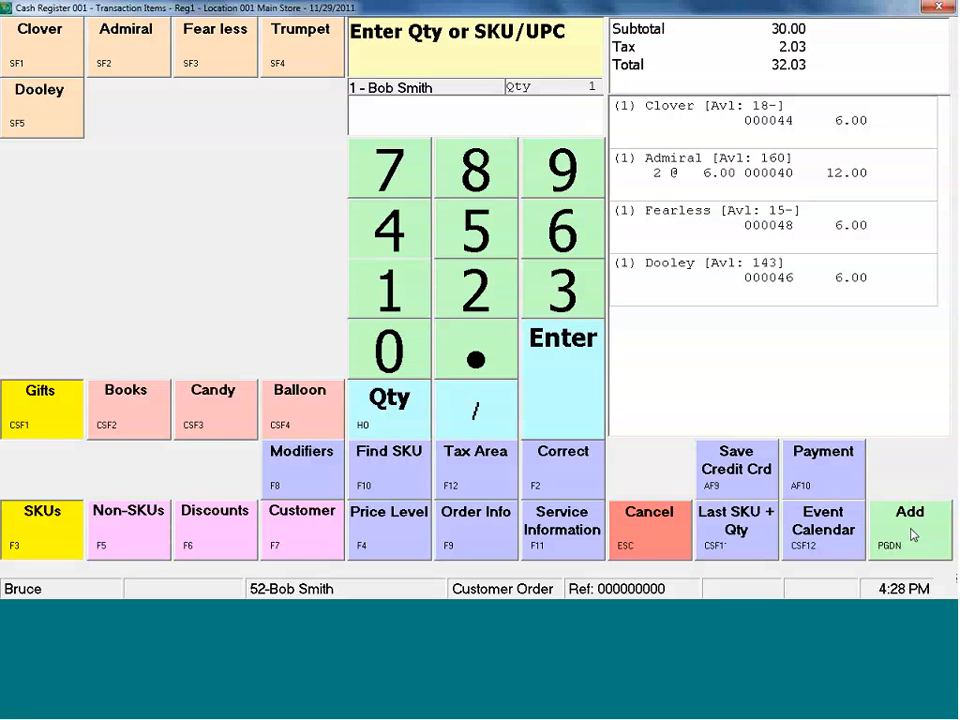
# Check the order information, leave it as is, and add the order with a deposit payment of 16.02.
pyautogui.click(467, 534)
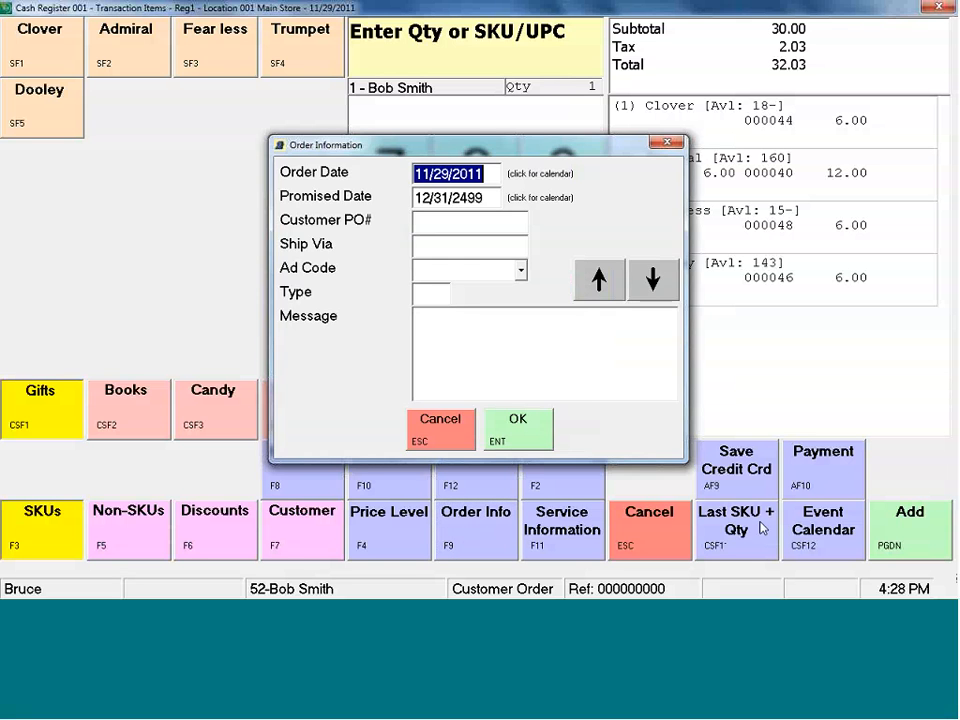
pyautogui.press('Escape')
pyautogui.click(928, 524)
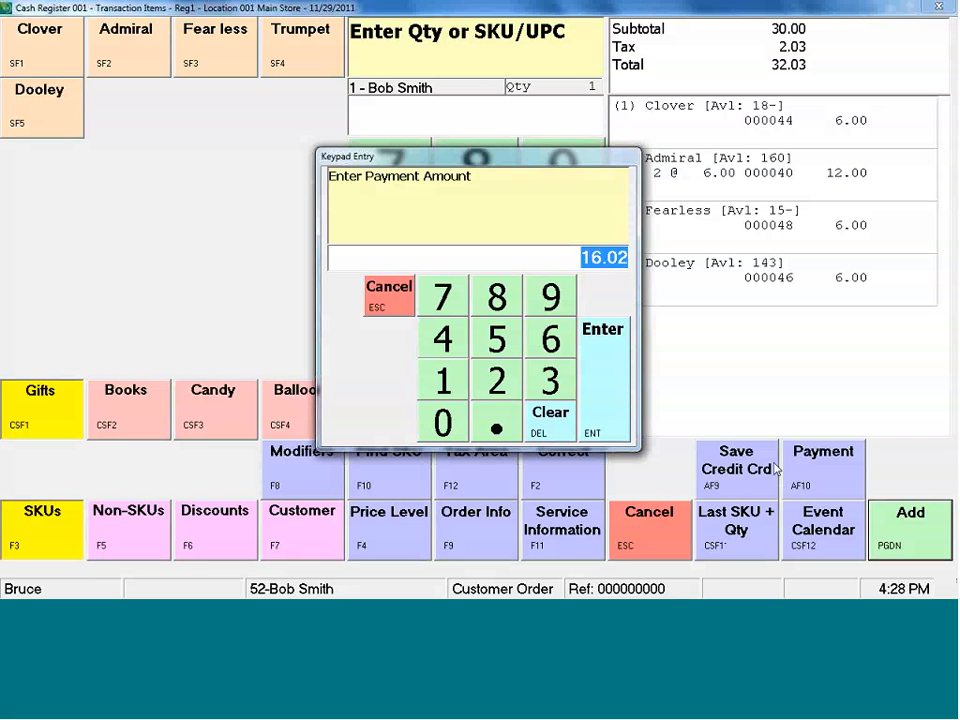
pyautogui.click(606, 394)
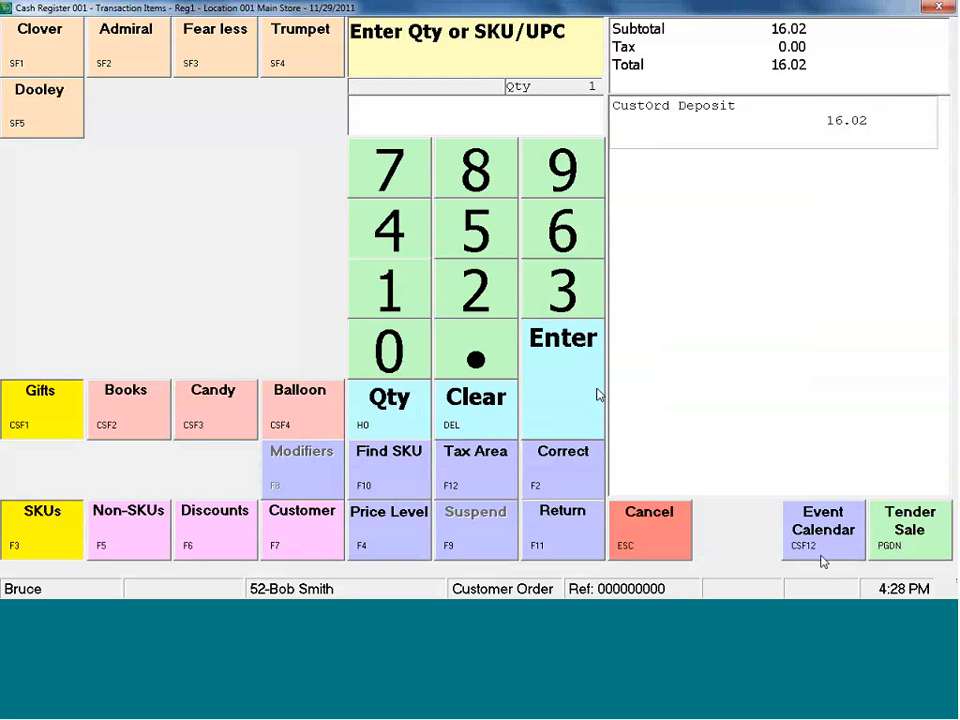
# Tender the 16.02 deposit with MasterCard/Visa and complete the sale.
pyautogui.click(912, 540)
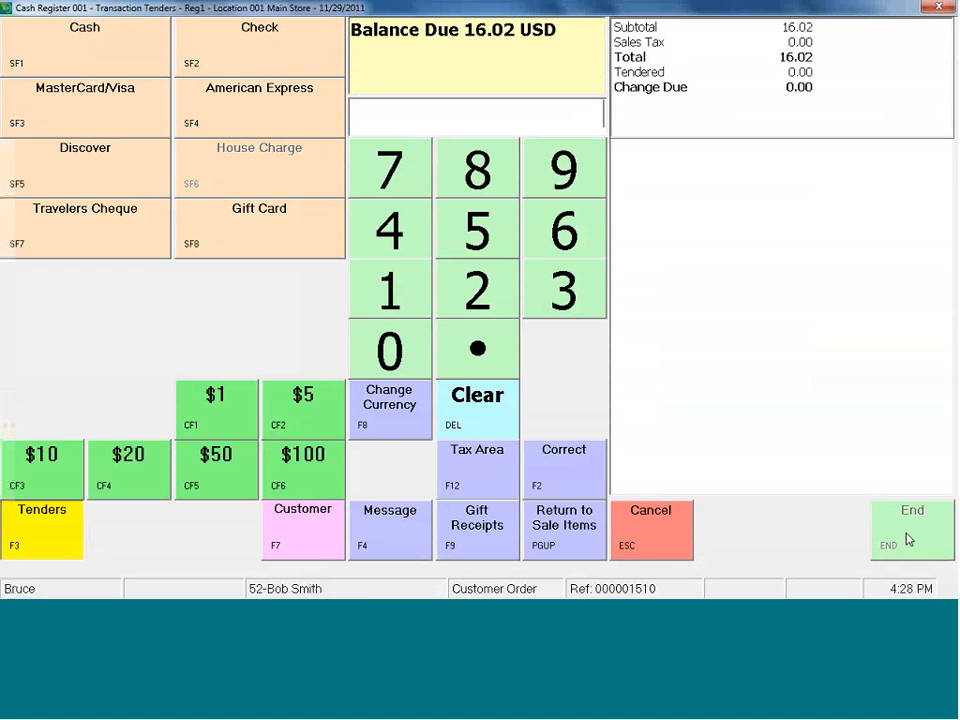
pyautogui.click(100, 105)
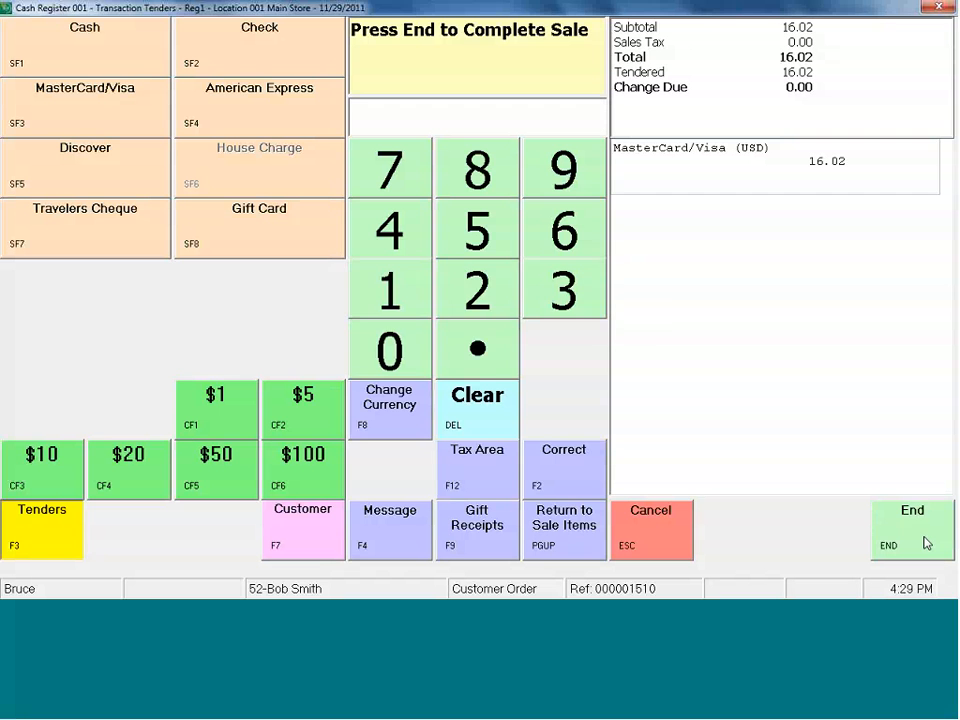
pyautogui.click(927, 545)
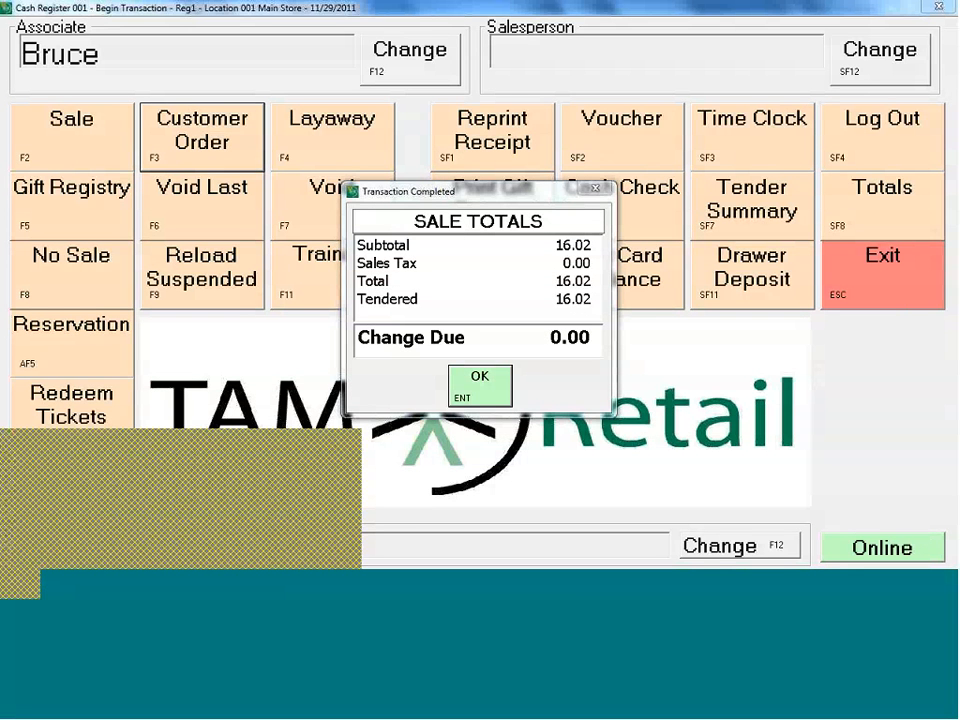
# Switch to Adobe Acrobat, review the customer order receipt PDF through the order recap, and close it.
pyautogui.click(263, 518)
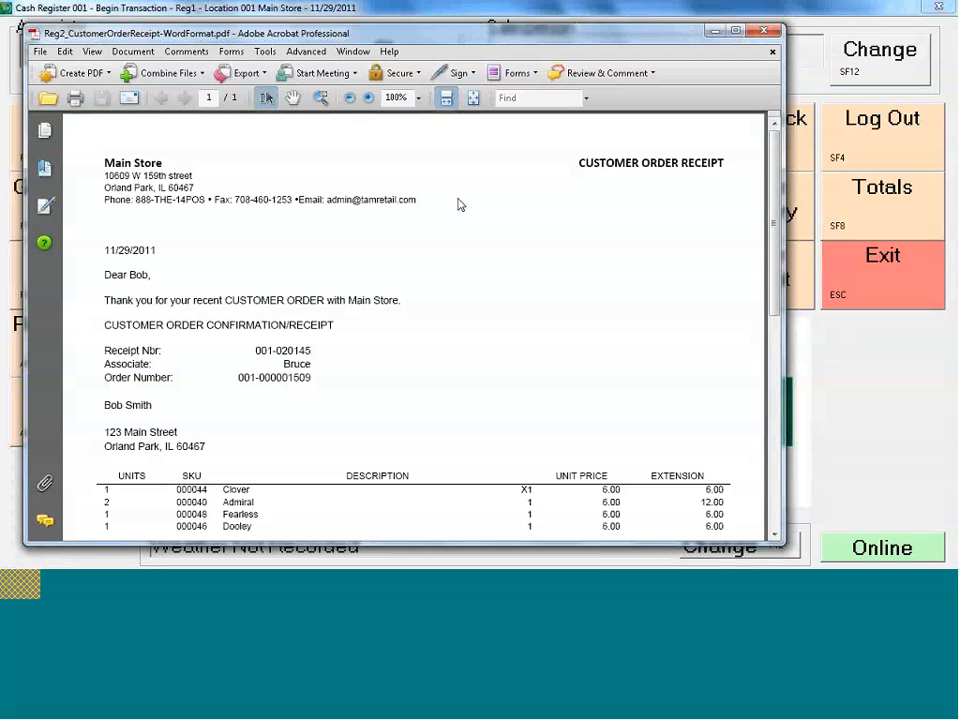
pyautogui.hotkey('alt', 'Tab')
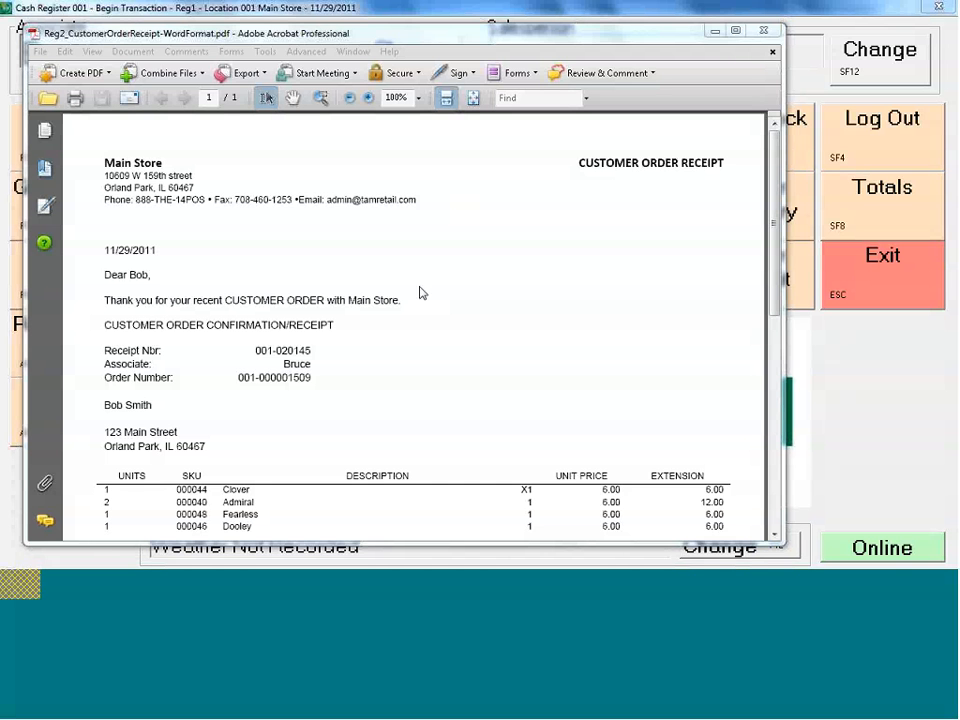
pyautogui.click(773, 537)
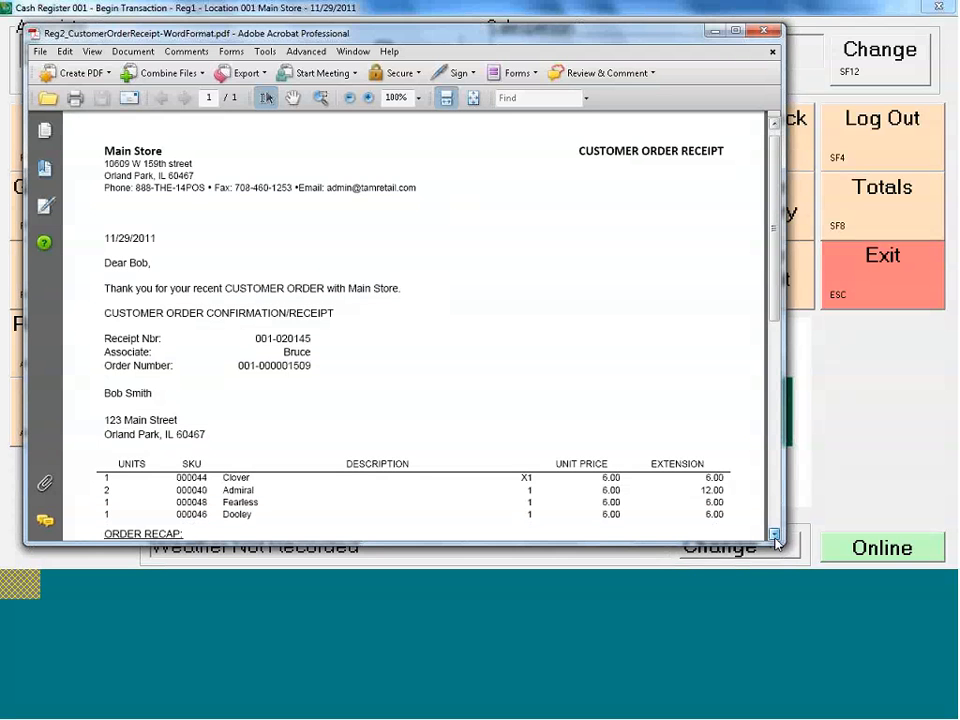
pyautogui.click(775, 537)
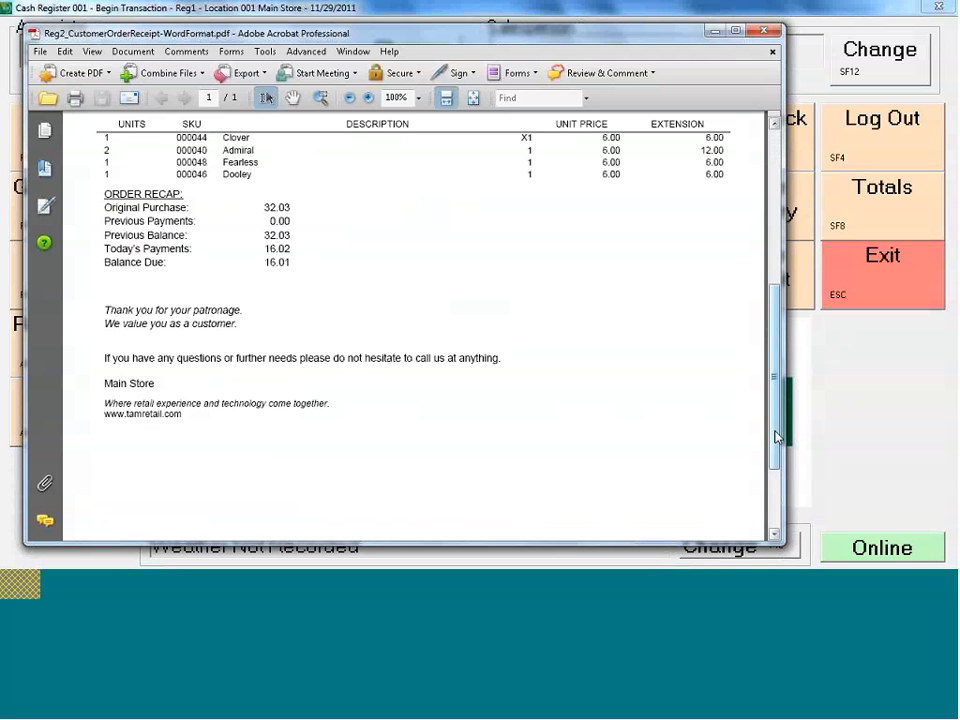
pyautogui.moveTo(776, 377); pyautogui.dragTo(776, 222)
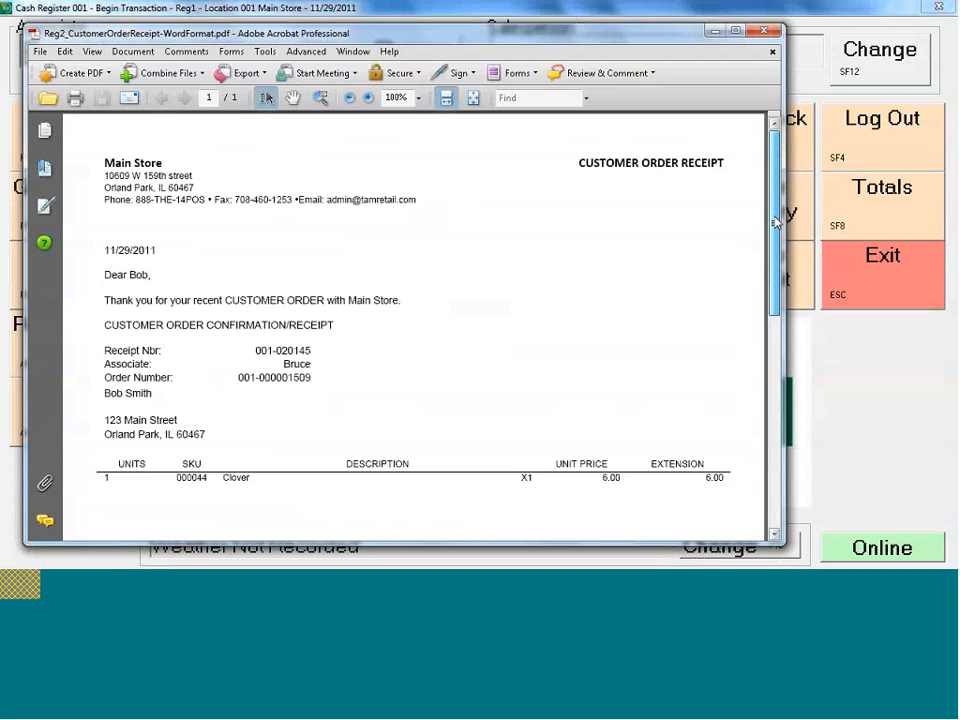
pyautogui.click(765, 32)
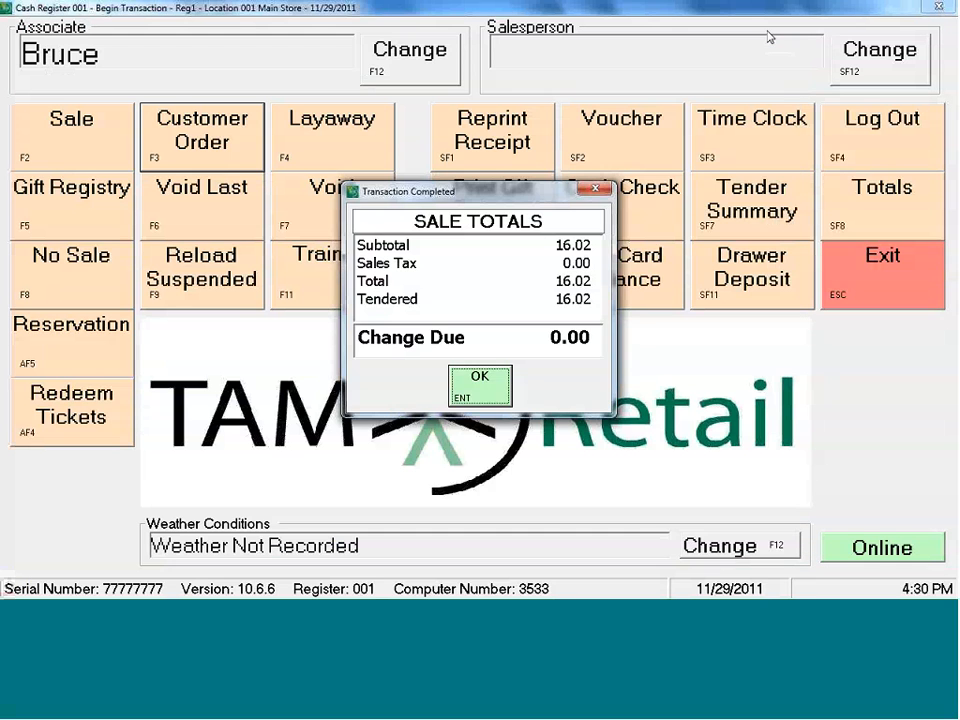
# Dismiss the sale totals and recall the customer's latest 11/29/2011 order by searching customer orders by last name.
pyautogui.click(478, 400)
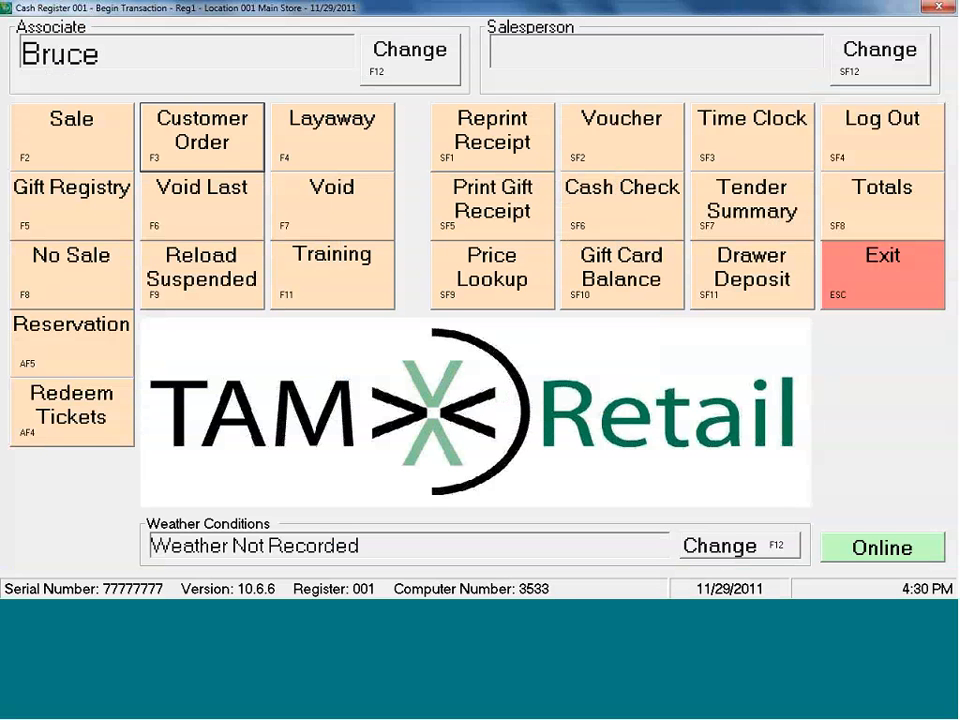
pyautogui.click(204, 143)
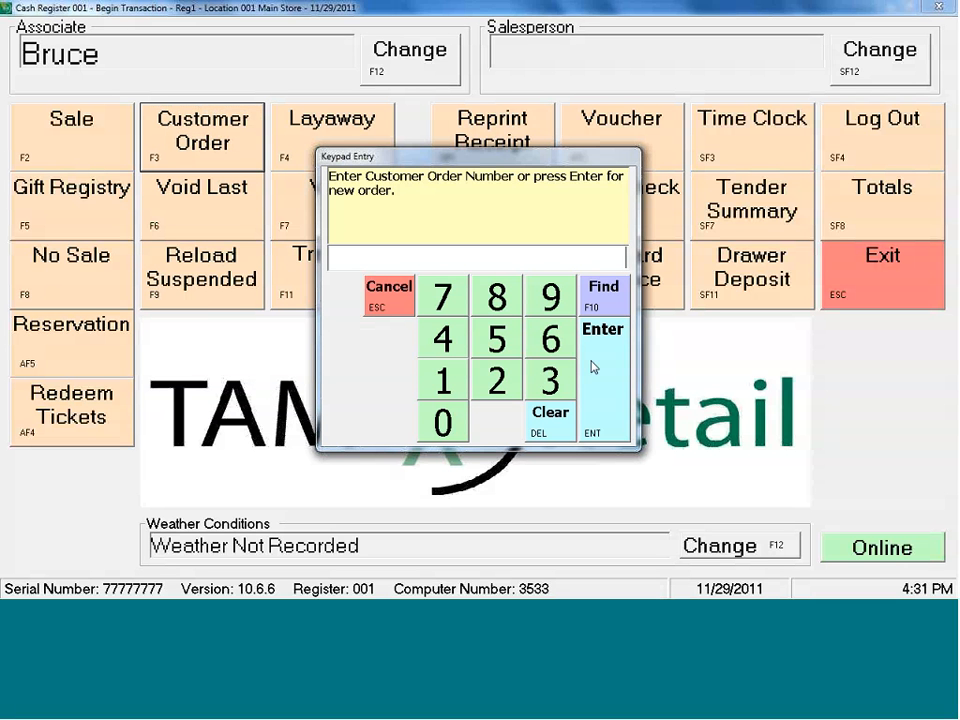
pyautogui.click(604, 294)
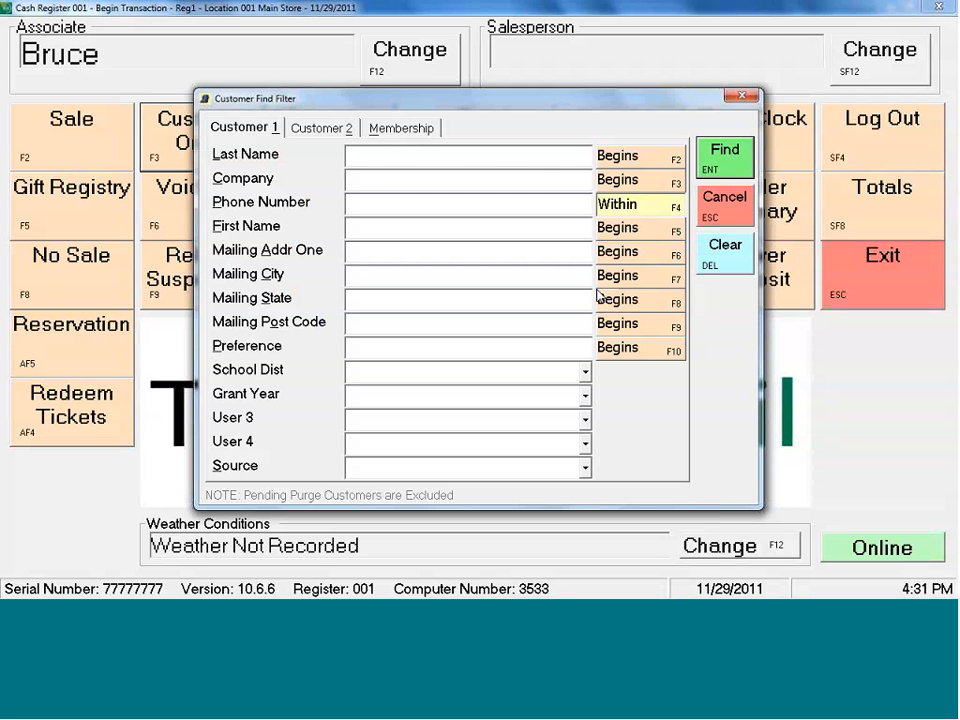
pyautogui.write('sm')
pyautogui.press('Escape')
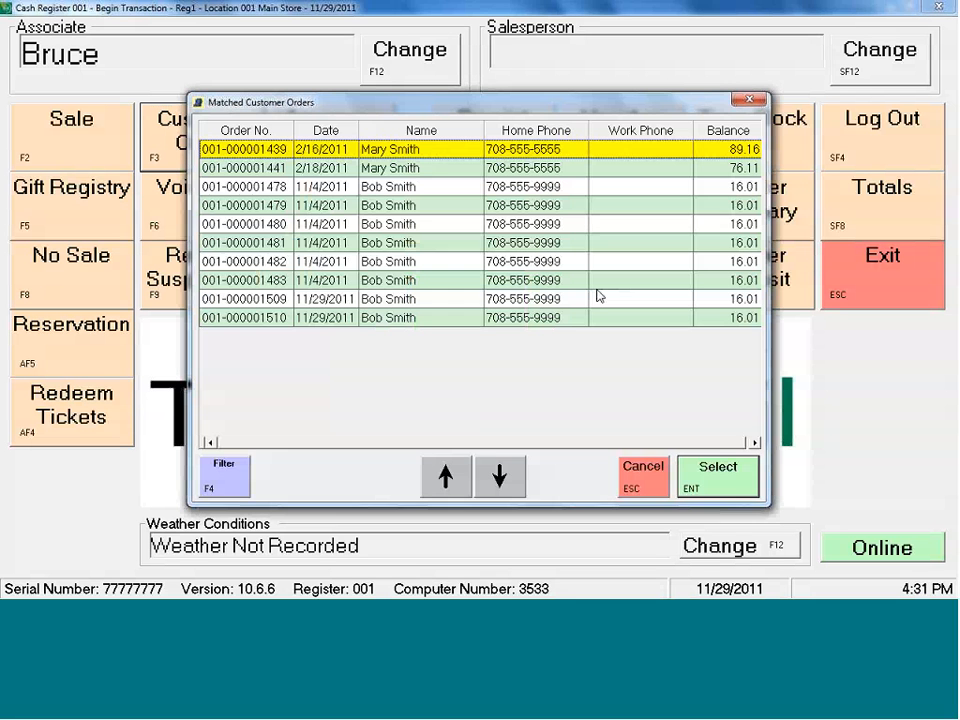
pyautogui.click(383, 318)
pyautogui.doubleClick(383, 318)
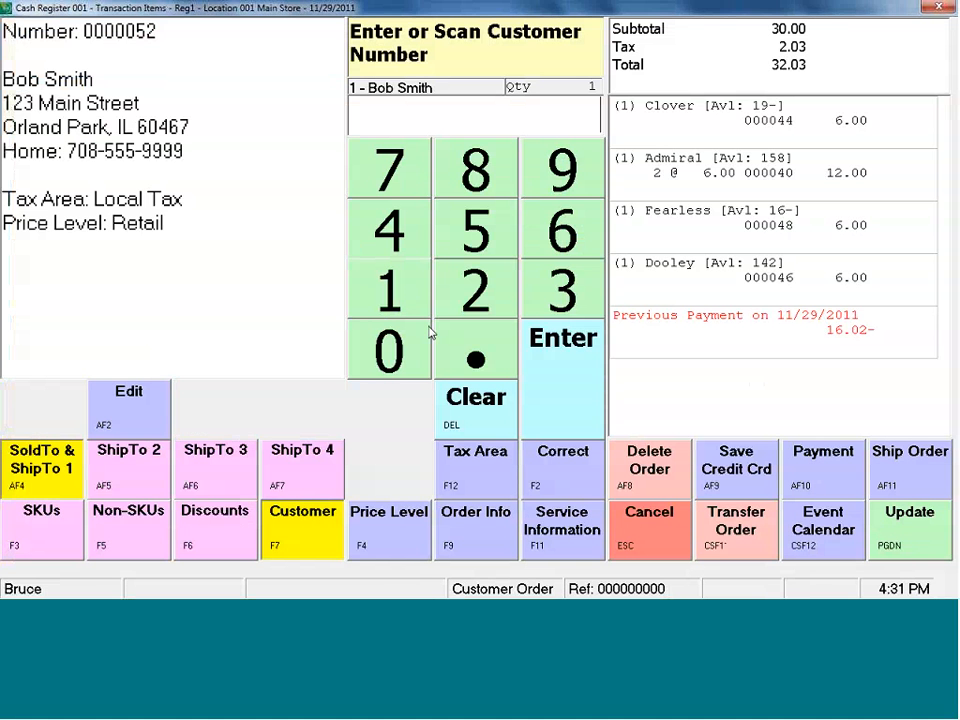
# Ship all units of the recalled customer order by UPS Ground, keeping the default package details and no signature requirement.
pyautogui.click(927, 472)
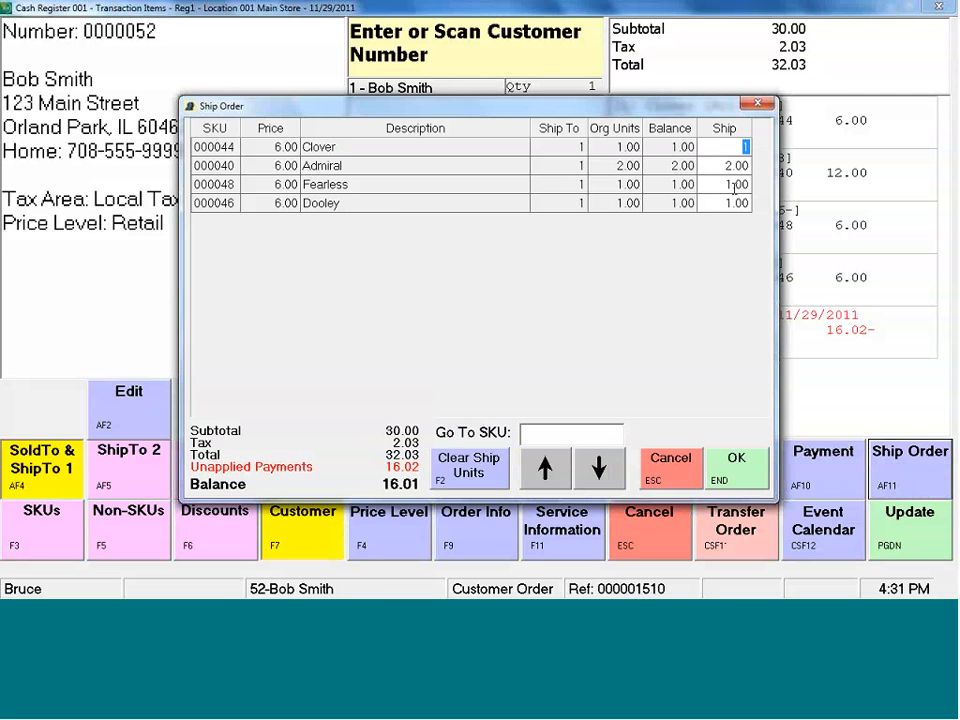
pyautogui.click(740, 466)
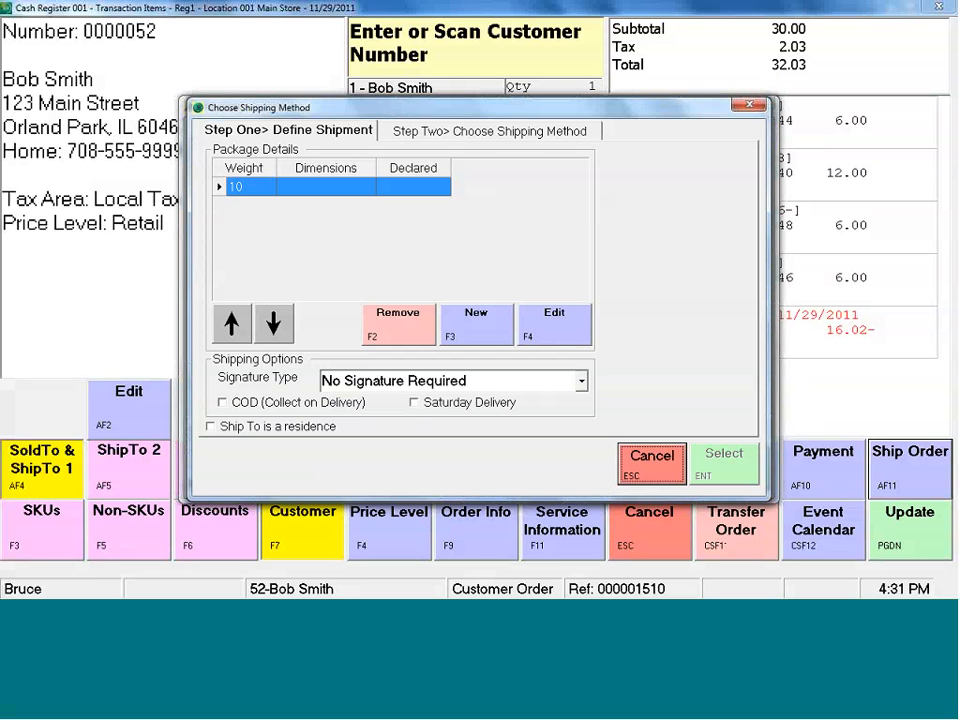
pyautogui.click(497, 138)
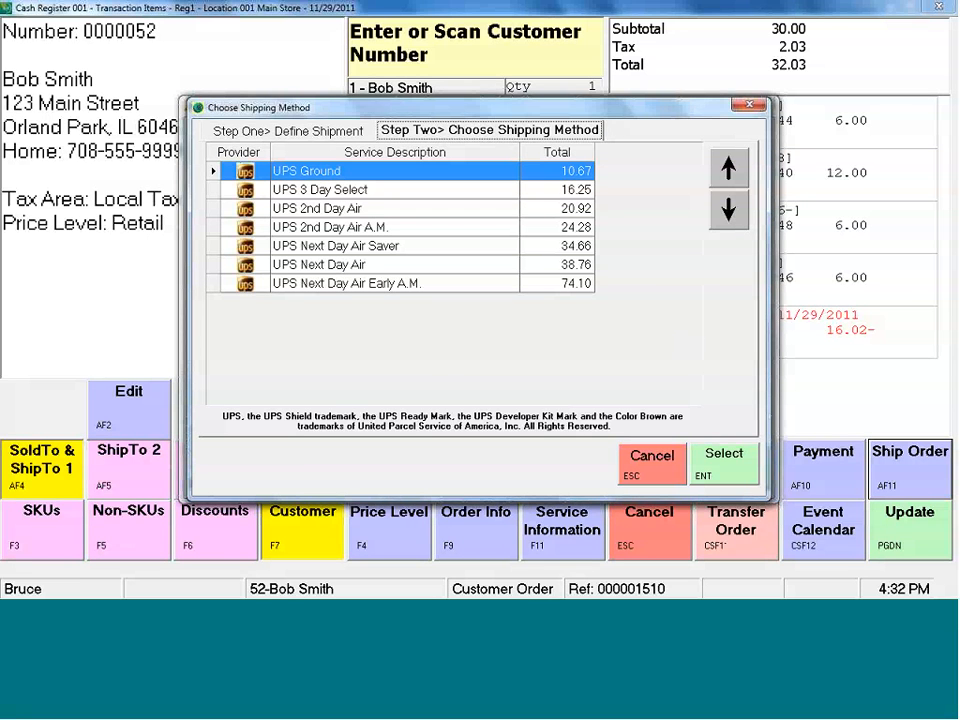
pyautogui.click(714, 446)
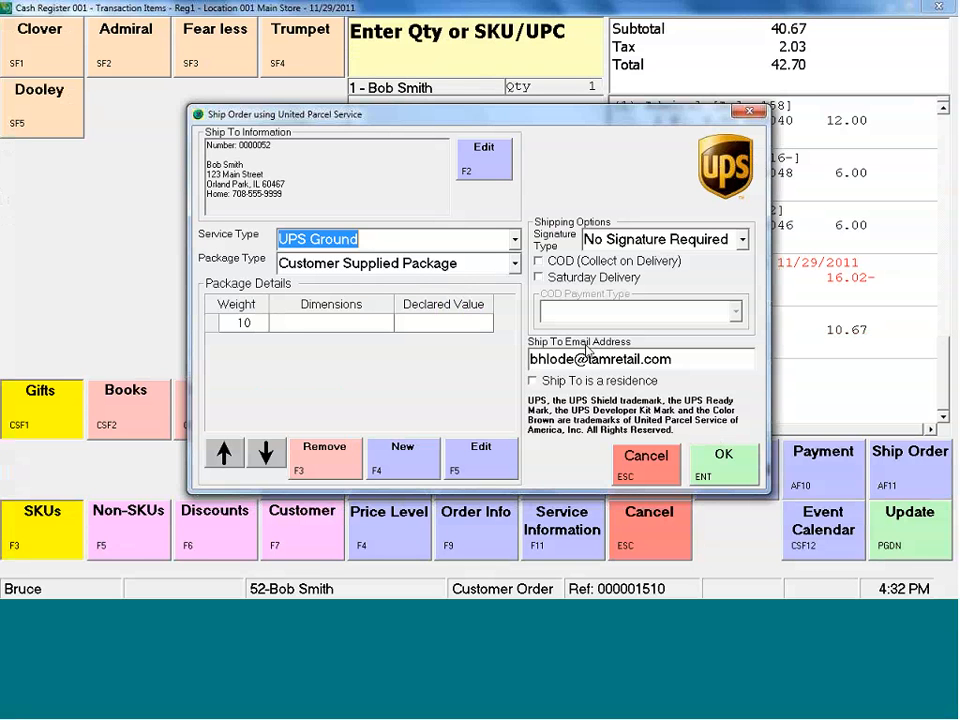
pyautogui.click(740, 469)
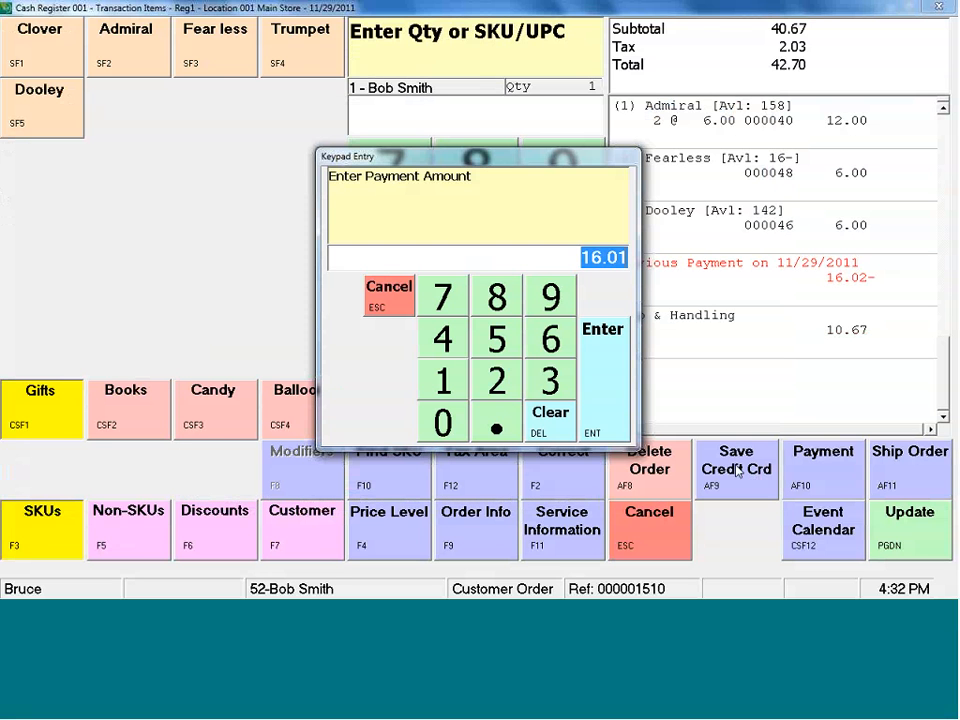
# Accept the payment amount of 16.01 for the shipped order and proceed to tendering the sale.
pyautogui.click(620, 403)
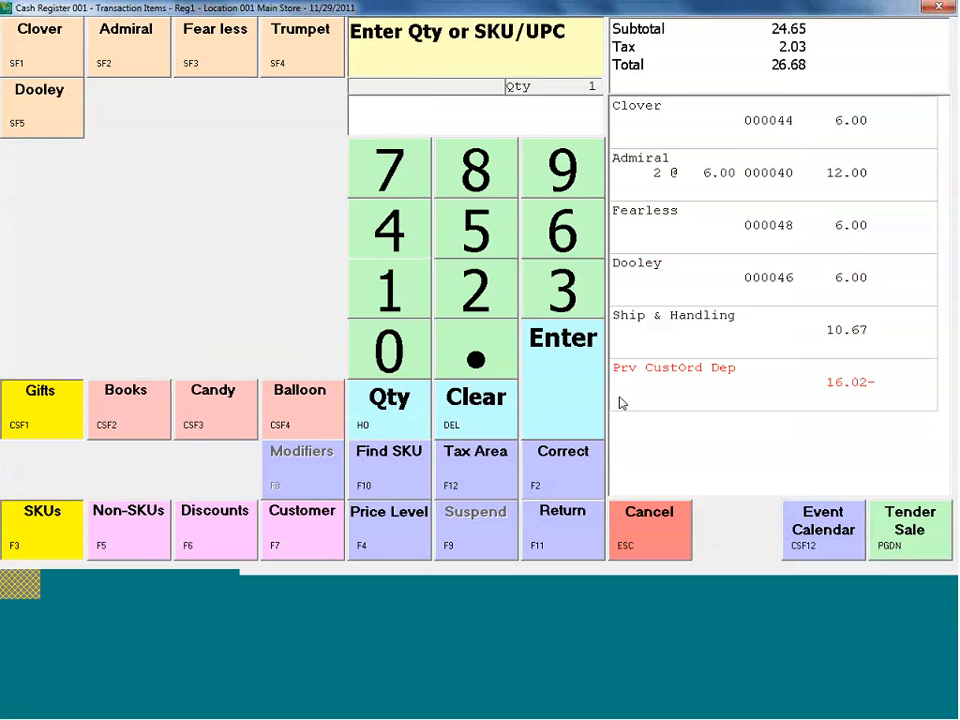
pyautogui.click(912, 529)
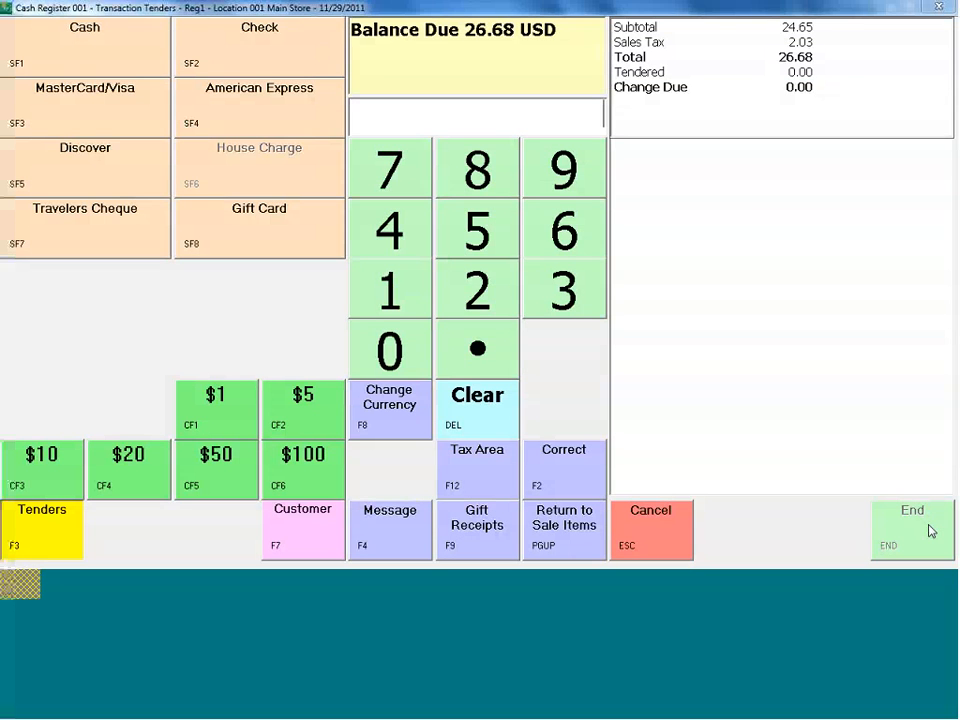